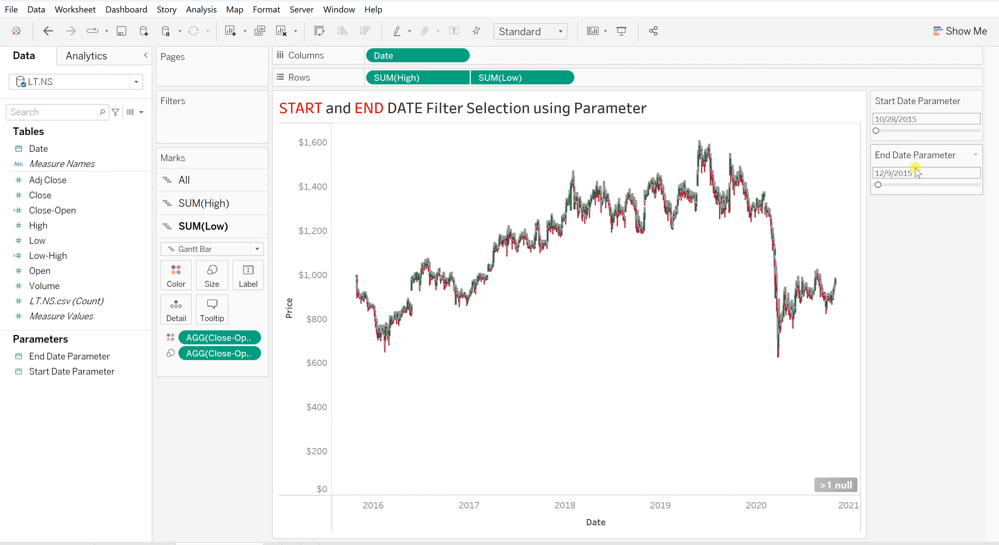
Create a new calculated field named Date Filter.
left_click(201, 10)
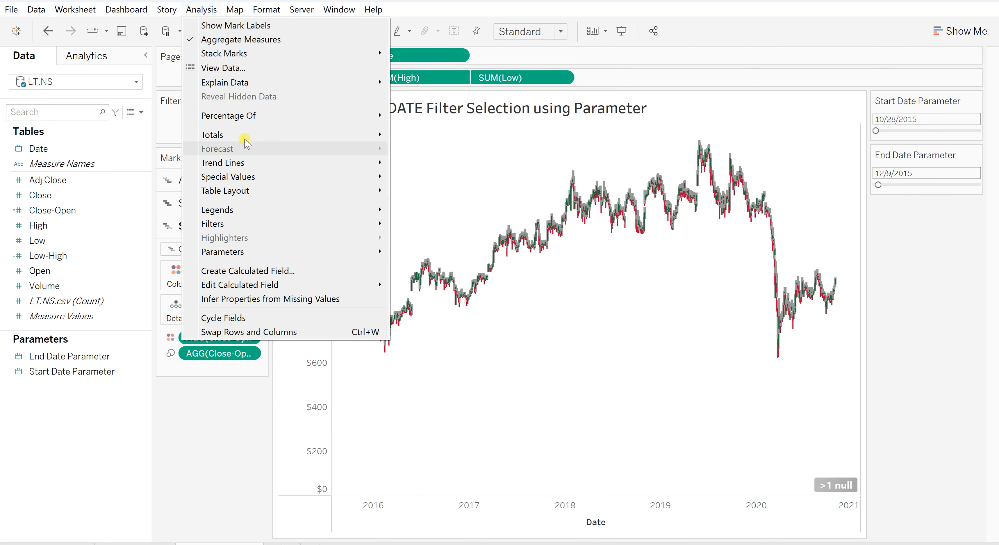
left_click(266, 273)
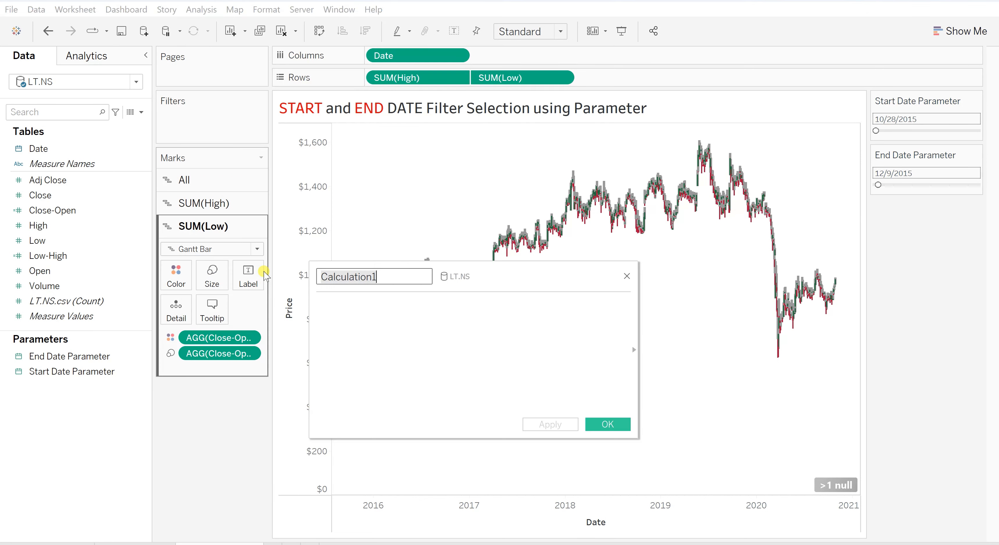
type("Da")
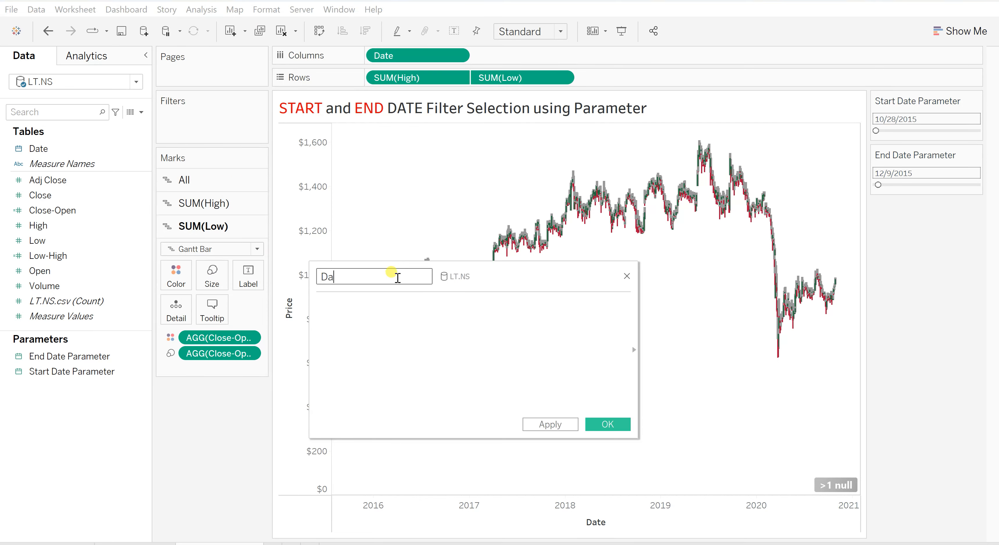
type("te Filter")
left_click(358, 329)
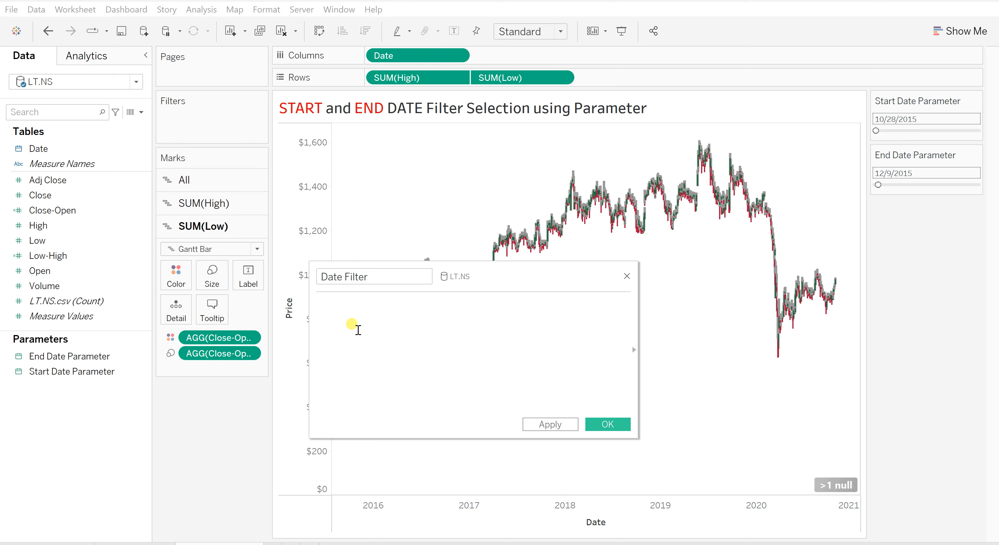
Write the Date Filter formula with the condition [Date]>=[Start Date Parameter] and save the calculated field.
type("Date")
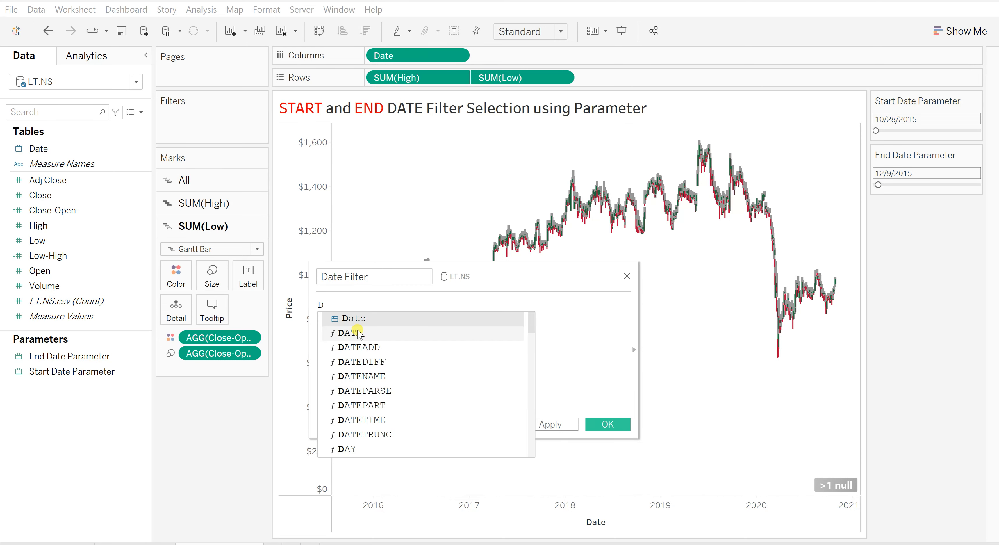
left_click(354, 324)
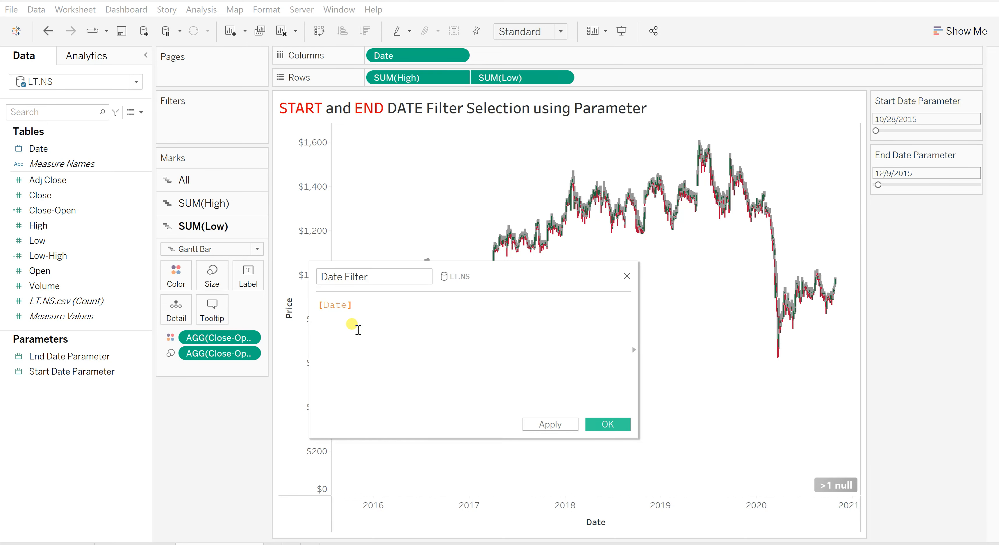
type(">=Star")
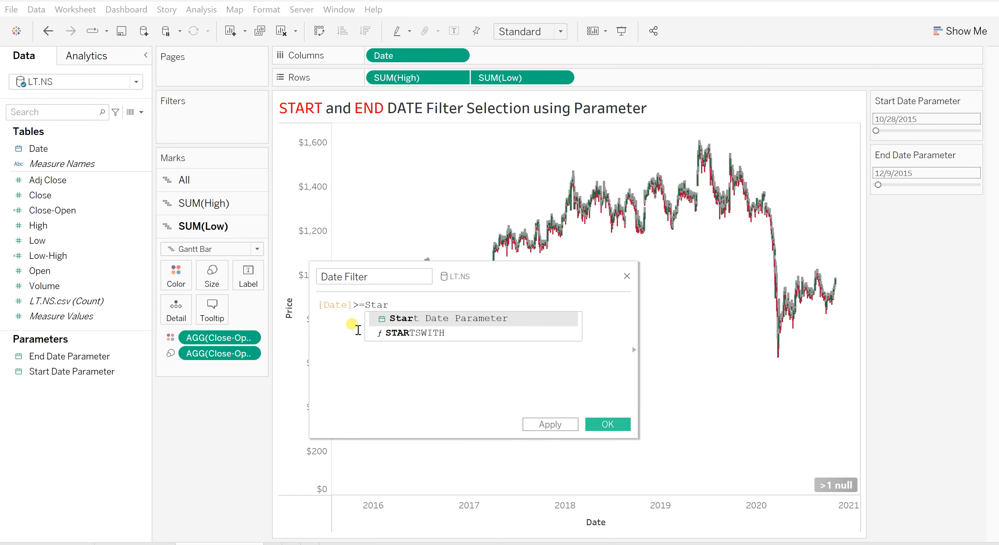
key("Return")
left_click(607, 424)
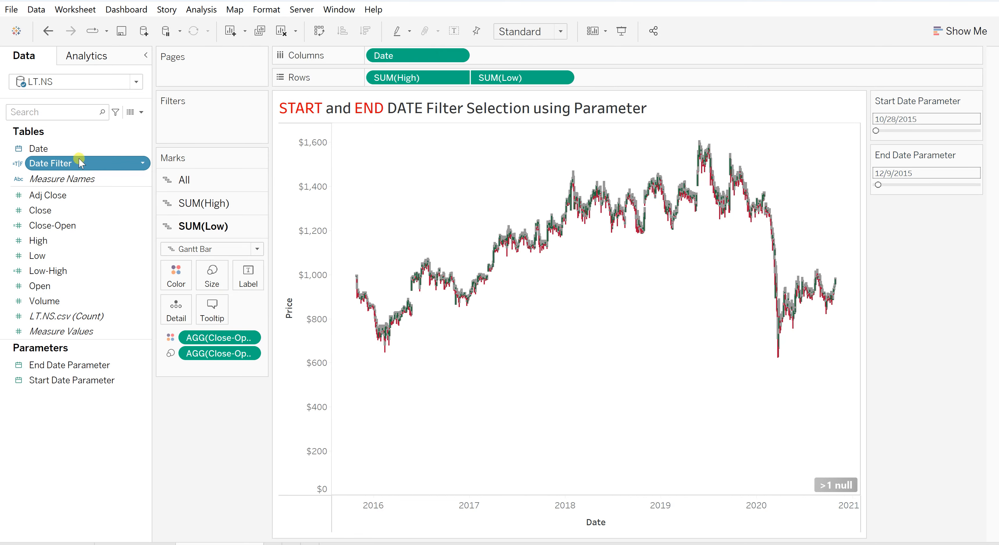
Filter the sheet by the Date Filter field, keeping only the True value.
left_click_drag(38, 165, 178, 116)
left_click(382, 197)
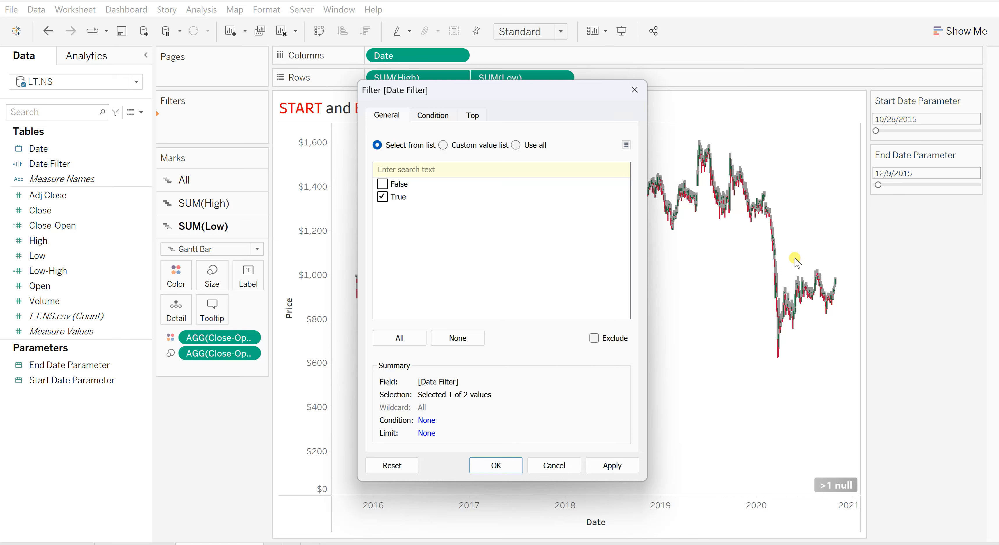
left_click(617, 465)
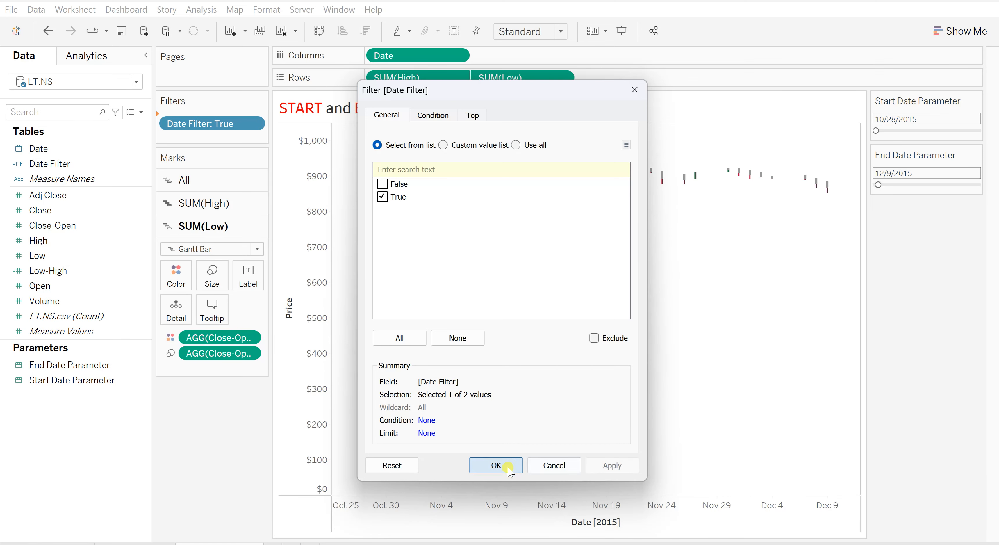
left_click(506, 467)
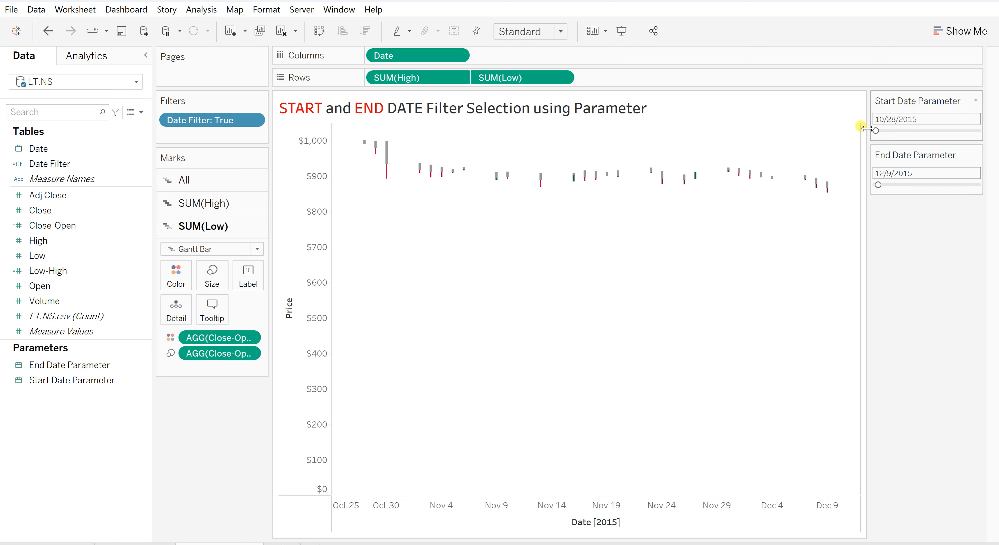
Set the End Date Parameter to 10/28/2015 and the Start Date Parameter to 10/17/2016.
left_click_drag(878, 185, 876, 185)
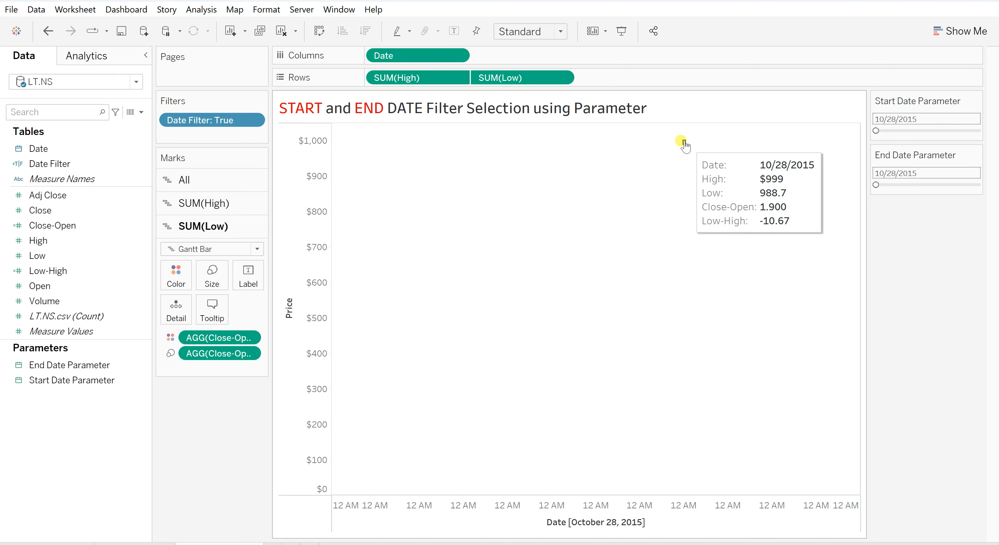
left_click(896, 131)
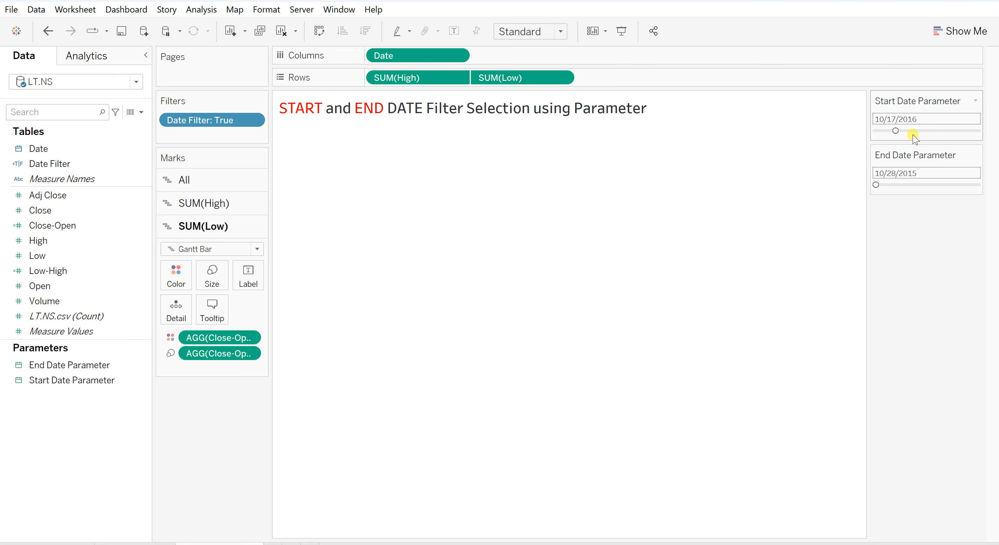
Open the Date Filter calculation to review its formula and close the editor.
right_click(144, 163)
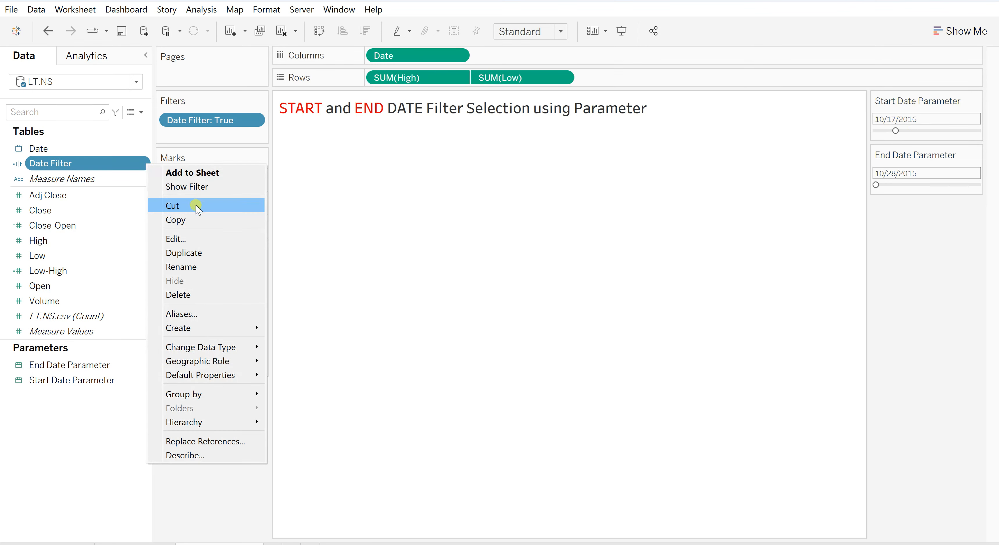
left_click(196, 238)
left_click(607, 423)
Set the Start Date Parameter to 10/28/2015 and the End Date Parameter to 10/28/2018.
left_click_drag(896, 131, 876, 131)
left_click_drag(876, 185, 918, 186)
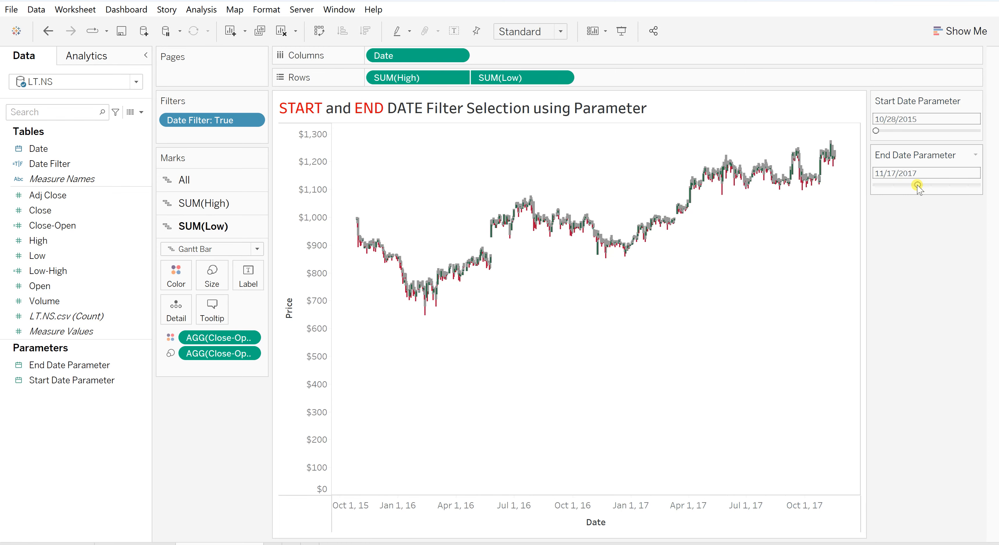
left_click(937, 185)
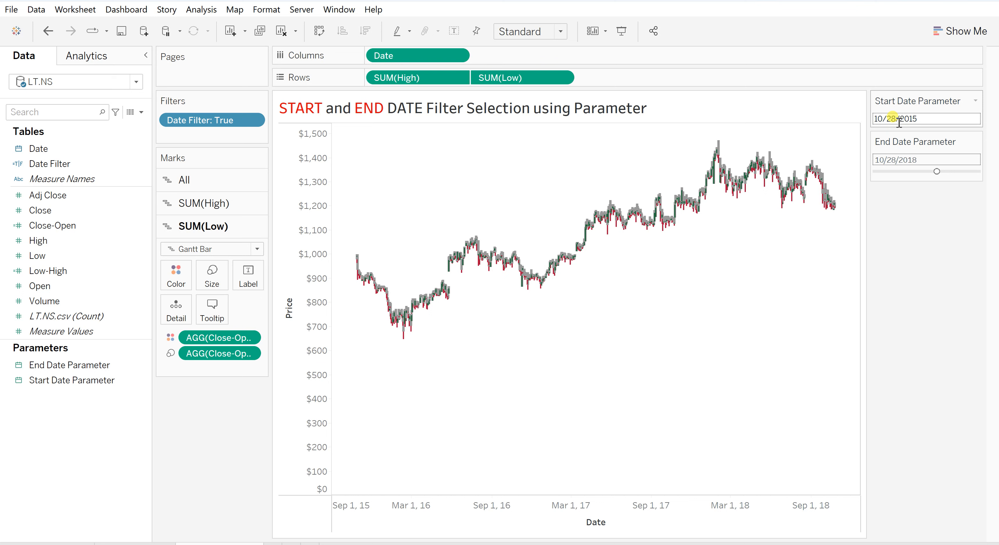
left_click(896, 119)
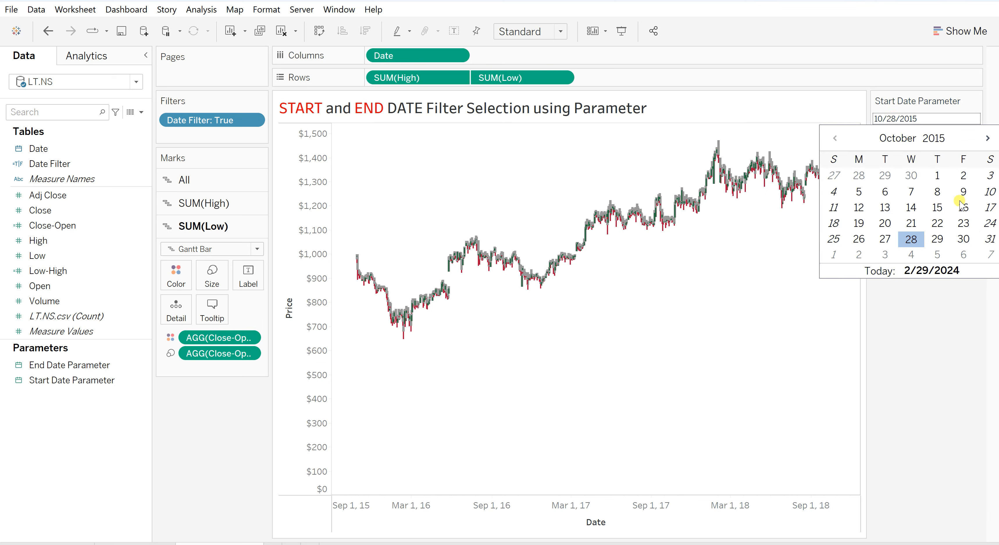
left_click(987, 139)
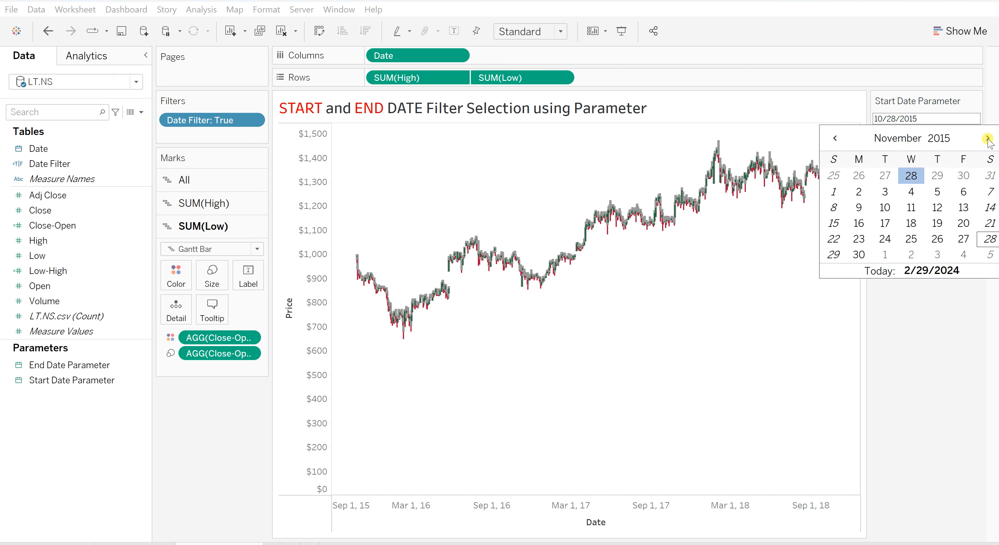
left_click(988, 138)
left_click(988, 139)
left_click(988, 138)
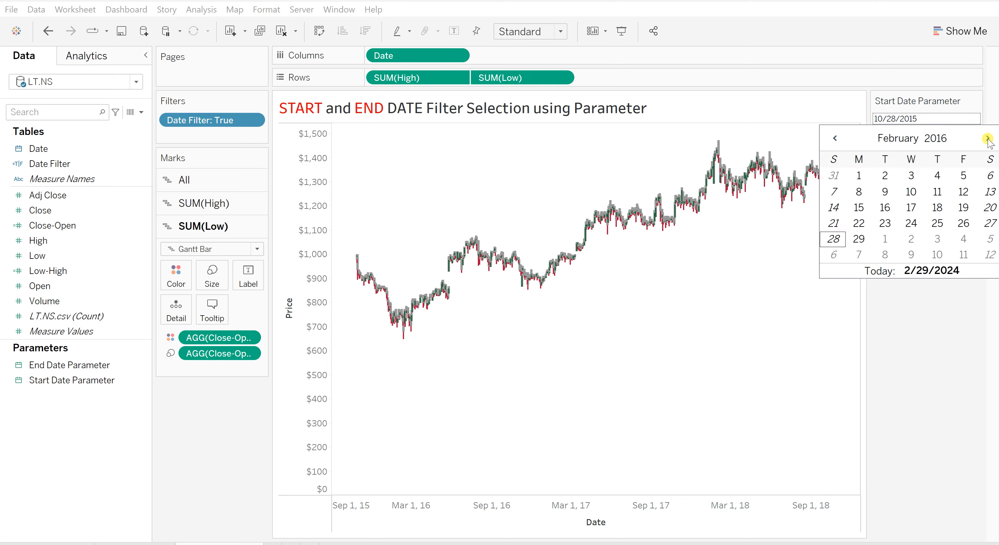
left_click(988, 138)
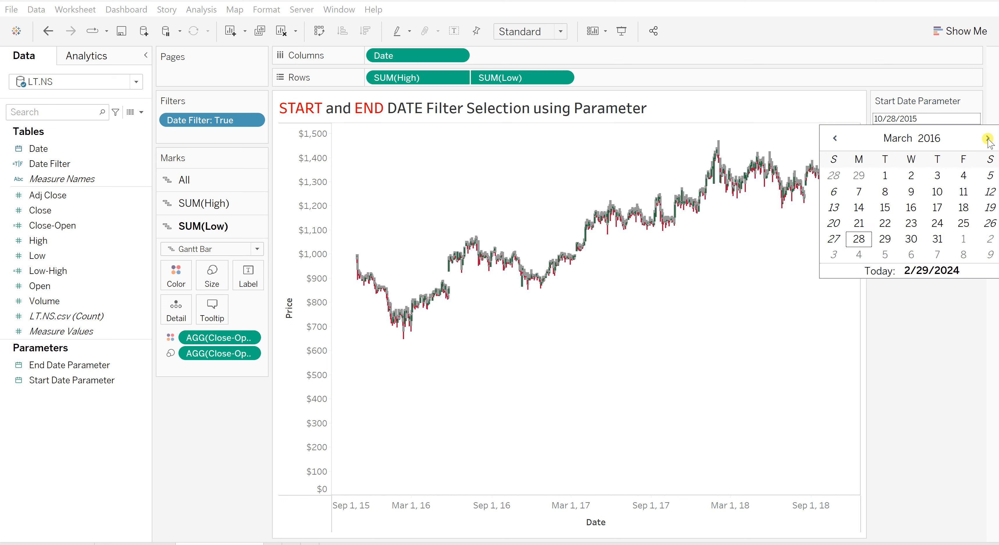
left_click(836, 139)
left_click(836, 138)
left_click(837, 139)
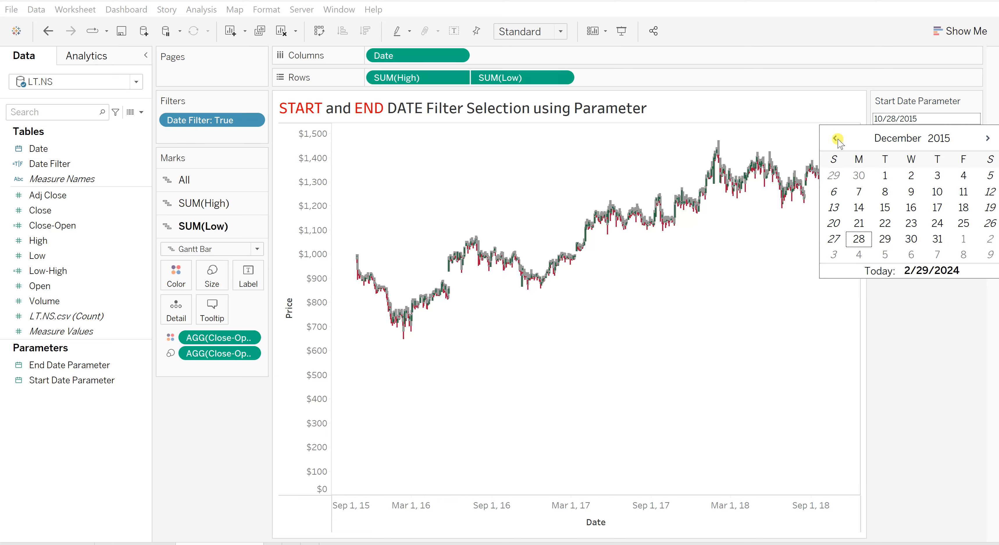
left_click(838, 138)
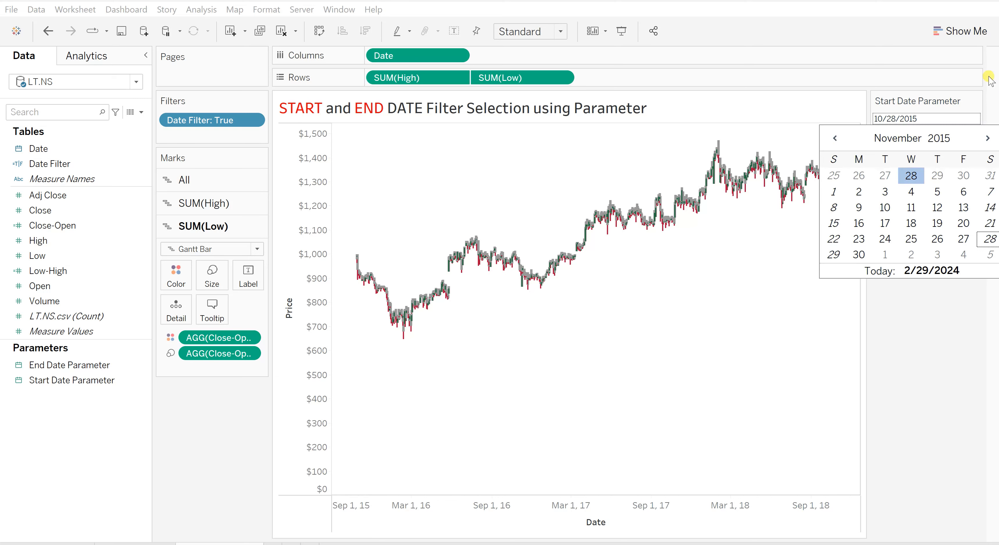
left_click(901, 118)
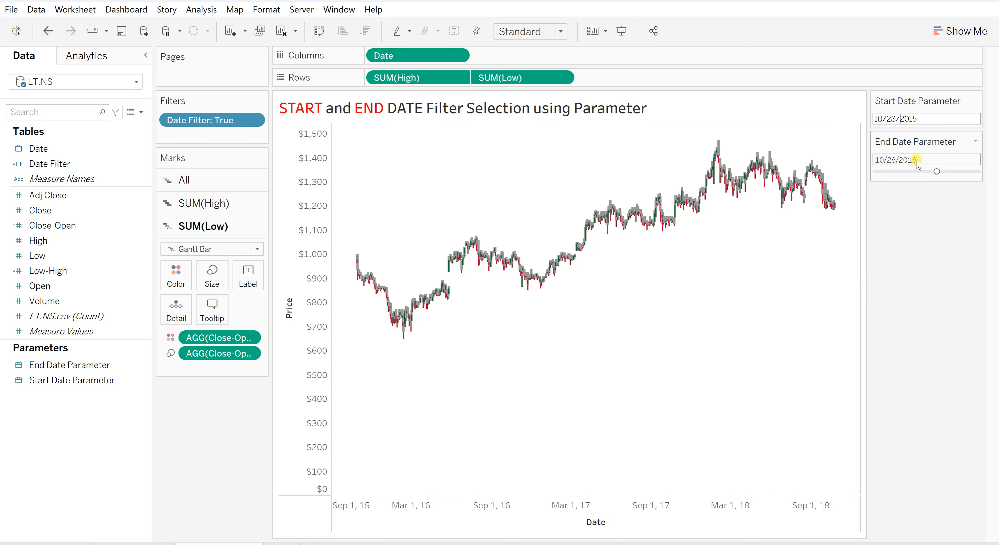
Switch the End Date Parameter control from a slider to Type In and open its calendar.
left_click(976, 141)
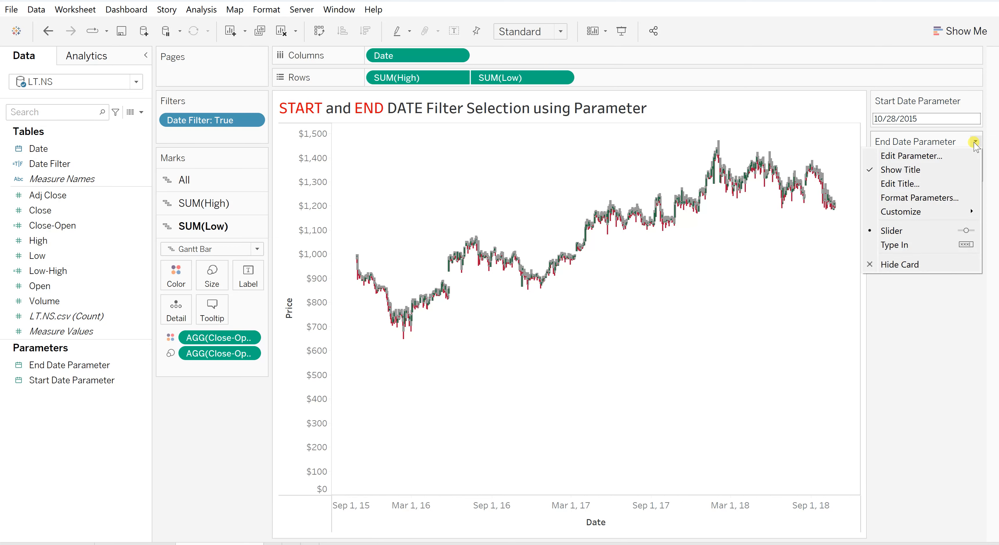
left_click(914, 244)
left_click(924, 158)
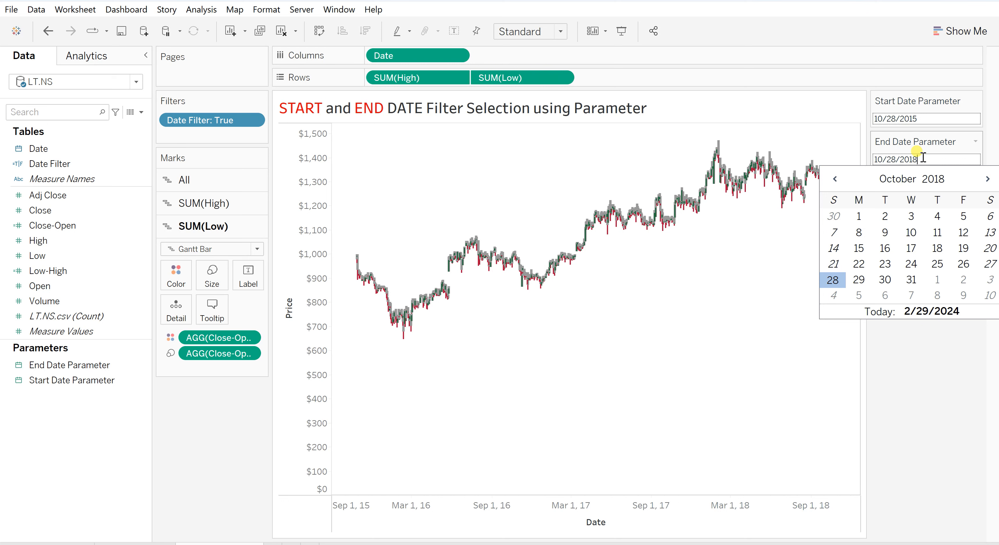